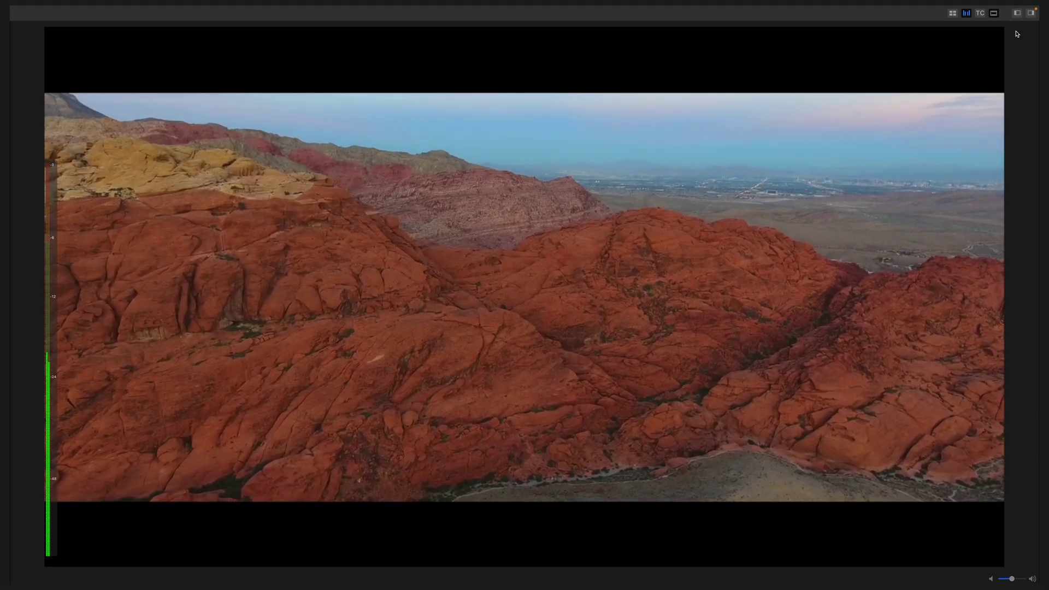
Show the video source list and bring up OnTheAir Video as the previewed source
{"action": "left_click", "coordinate": [1016, 15]}
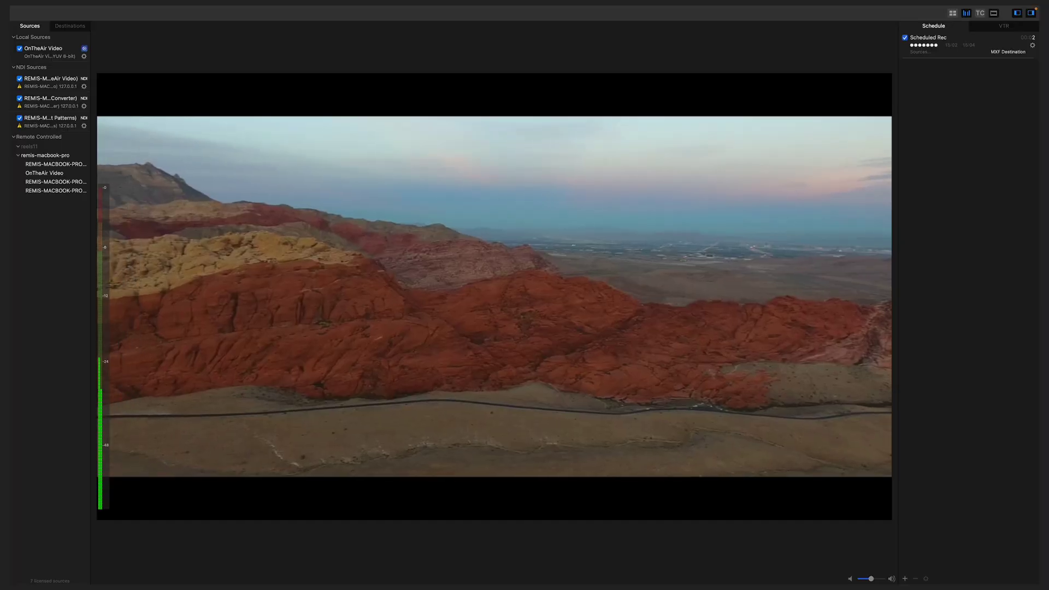
{"action": "mouse_move", "coordinate": [638, 583]}
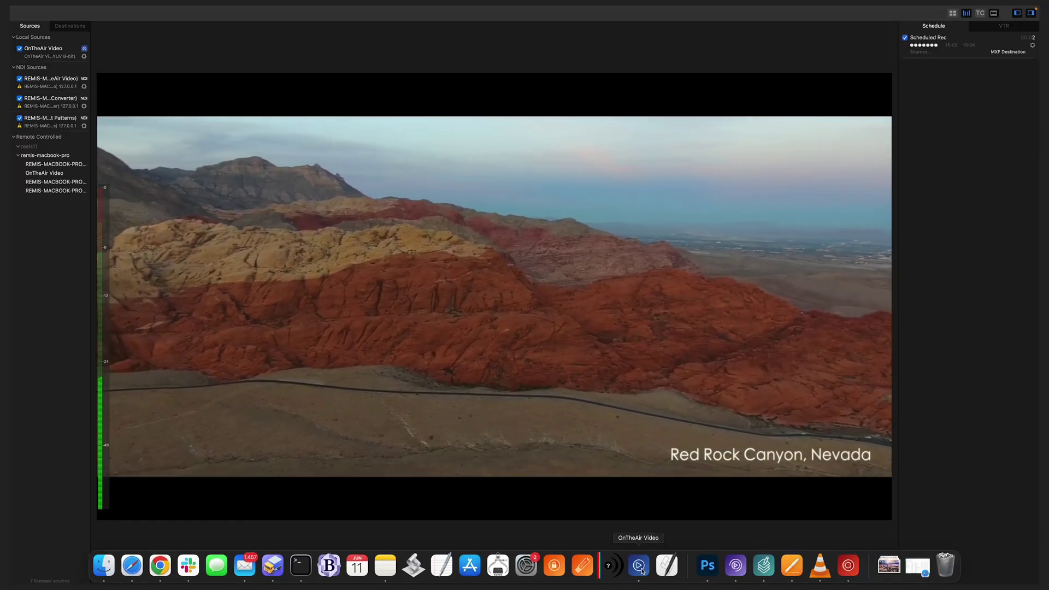
{"action": "left_click", "coordinate": [647, 578]}
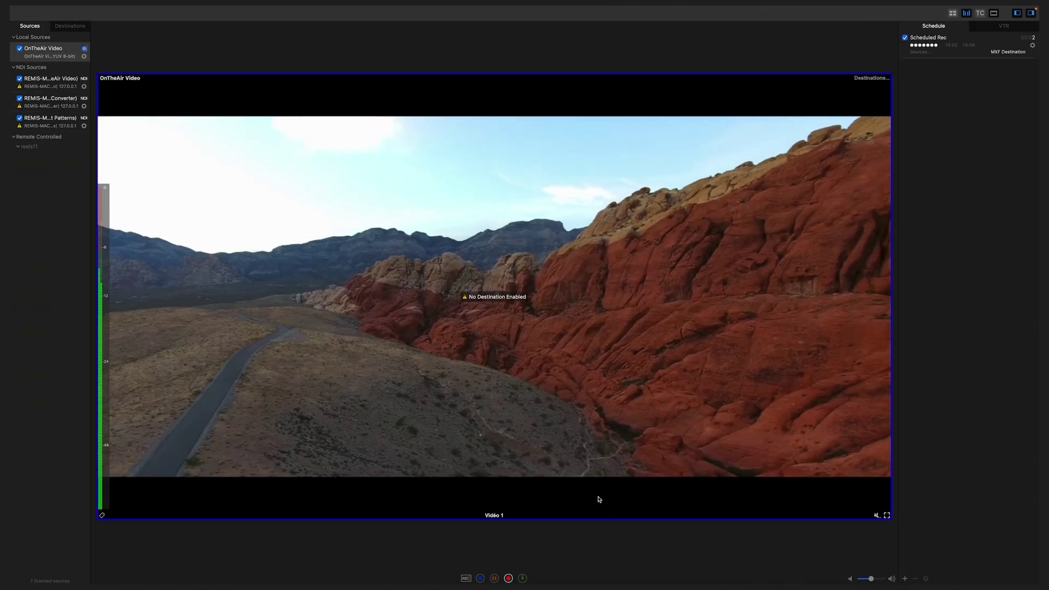
Review the existing MXF destination's codec presets without changing them
{"action": "left_click", "coordinate": [71, 26]}
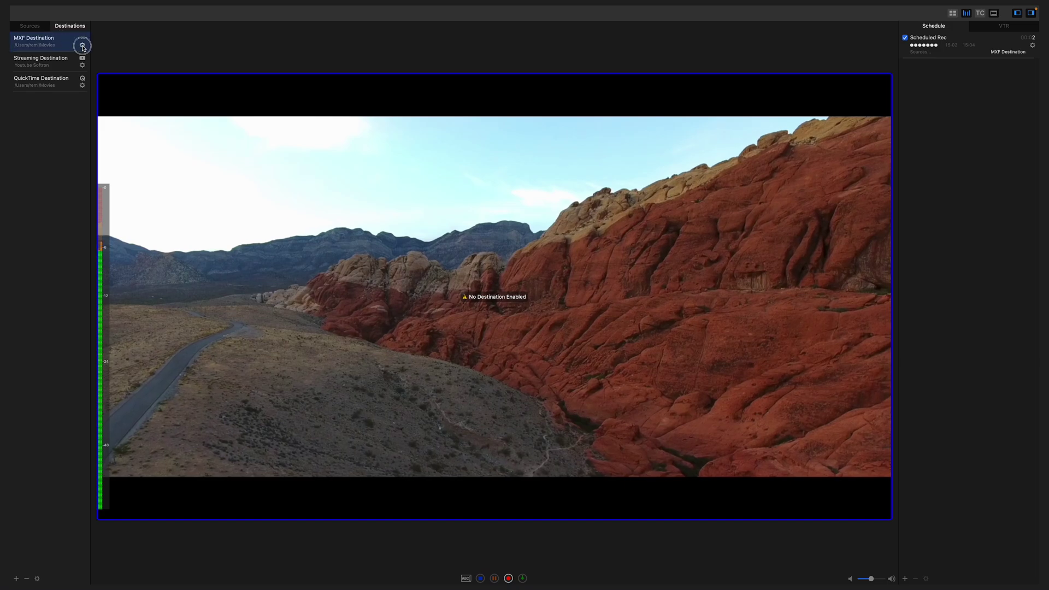
{"action": "left_click", "coordinate": [83, 47]}
{"action": "left_click", "coordinate": [83, 147]}
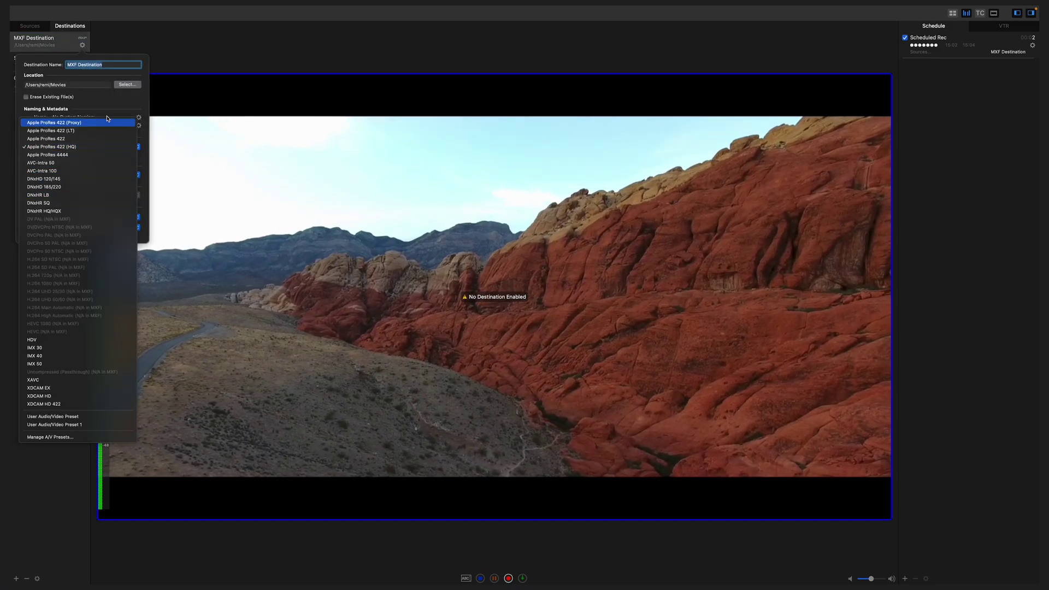
{"action": "left_click", "coordinate": [64, 35]}
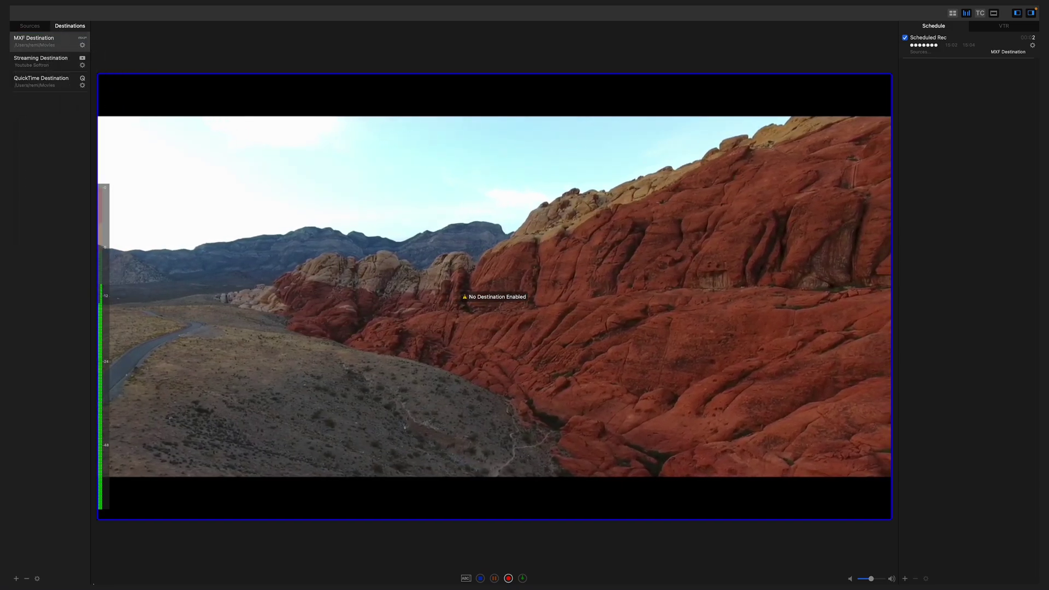
Add QuickTime Destination 1 and assign it to the OnTheAir Video source
{"action": "left_click", "coordinate": [18, 580]}
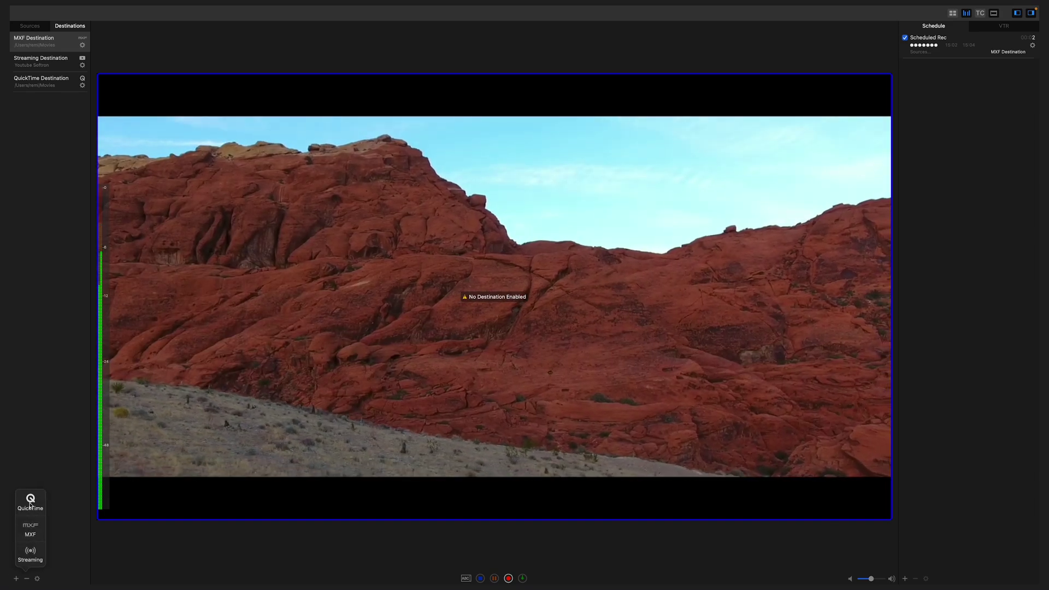
{"action": "left_click", "coordinate": [31, 500]}
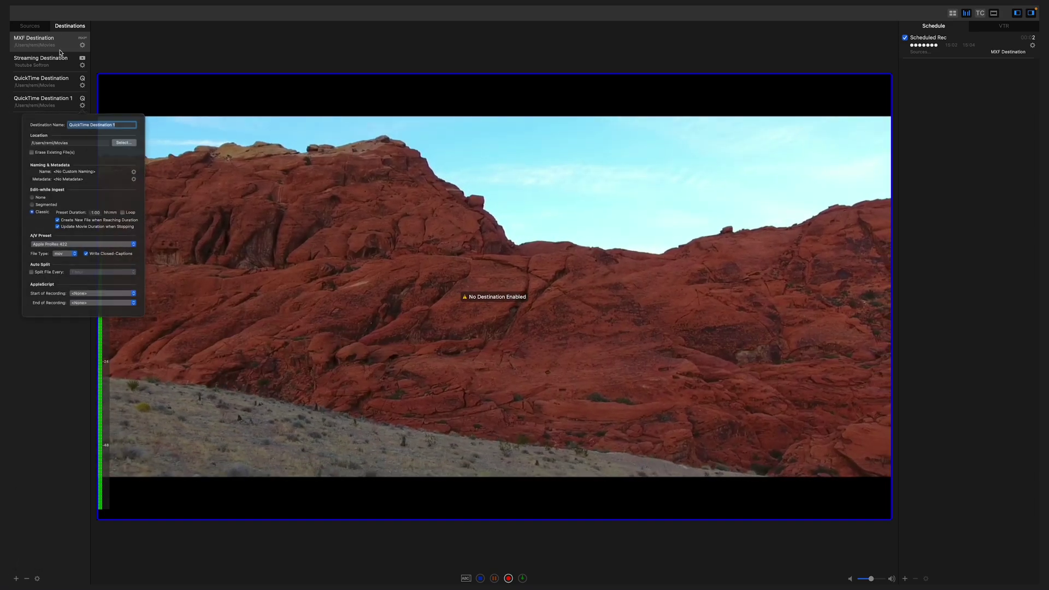
{"action": "left_click", "coordinate": [68, 259]}
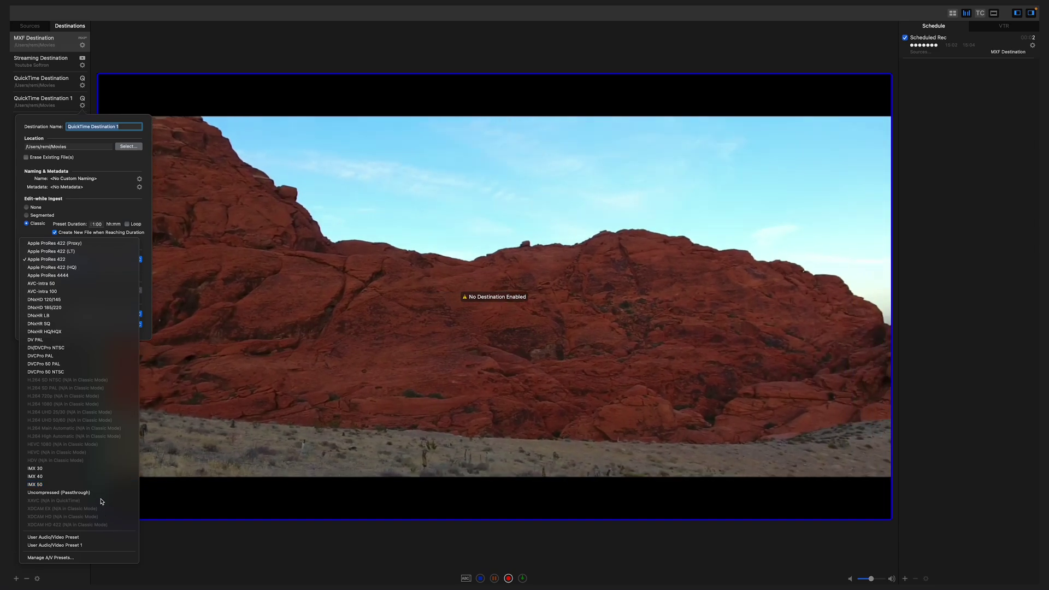
{"action": "left_click", "coordinate": [49, 107]}
{"action": "left_click_drag", "start_coordinate": [36, 104], "coordinate": [565, 316]}
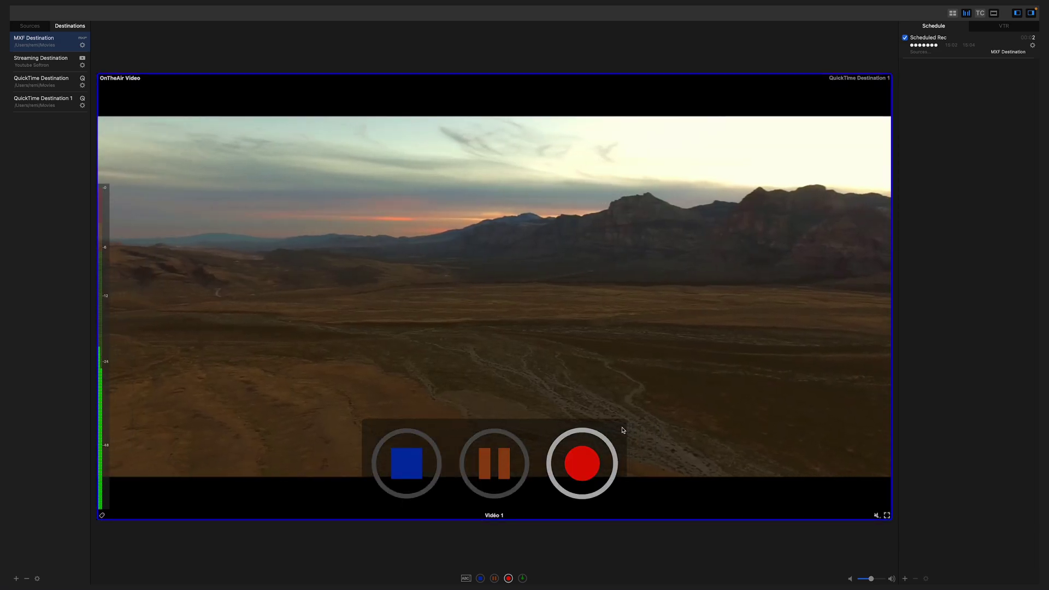
Start recording OnTheAir Video and add the MXF destination set to AVC-Intra 50
{"action": "left_click", "coordinate": [581, 463]}
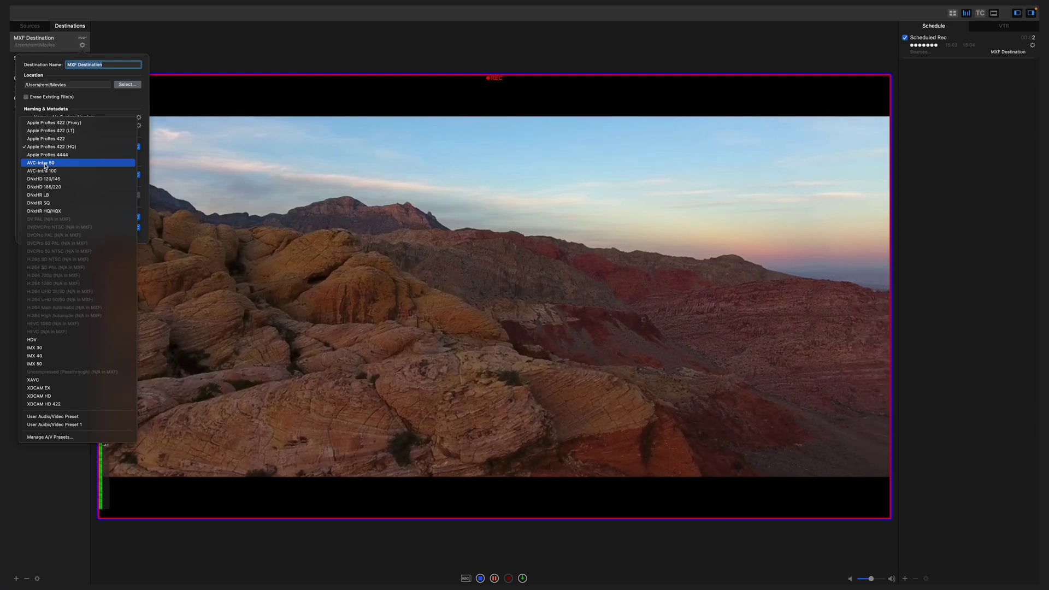
{"action": "left_click", "coordinate": [78, 163]}
{"action": "left_click", "coordinate": [93, 45]}
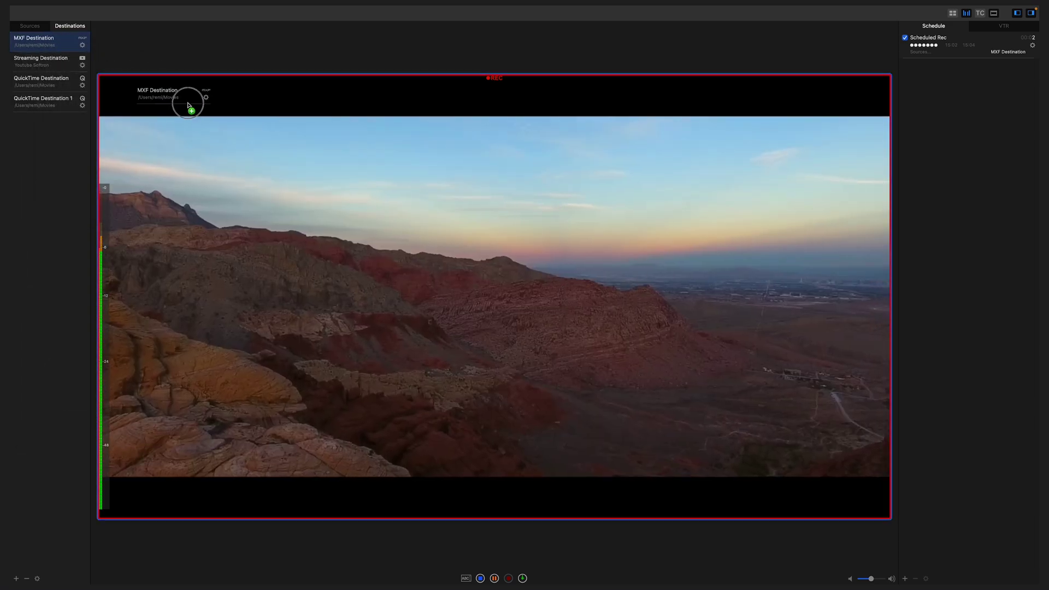
{"action": "left_click_drag", "start_coordinate": [37, 39], "coordinate": [245, 164]}
{"action": "left_click_drag", "start_coordinate": [33, 39], "coordinate": [398, 183]}
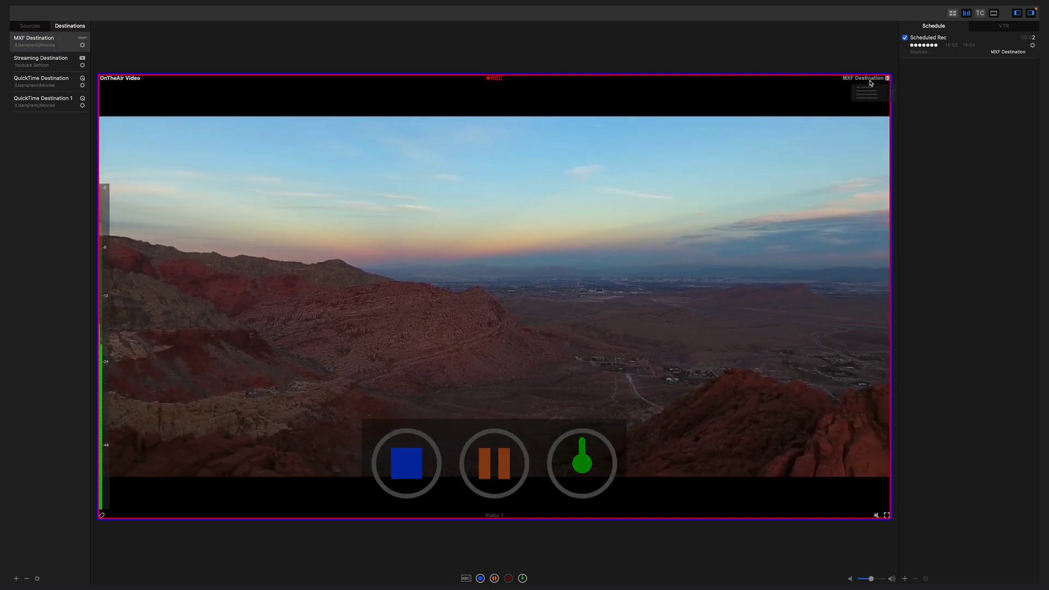
{"action": "left_click", "coordinate": [847, 140]}
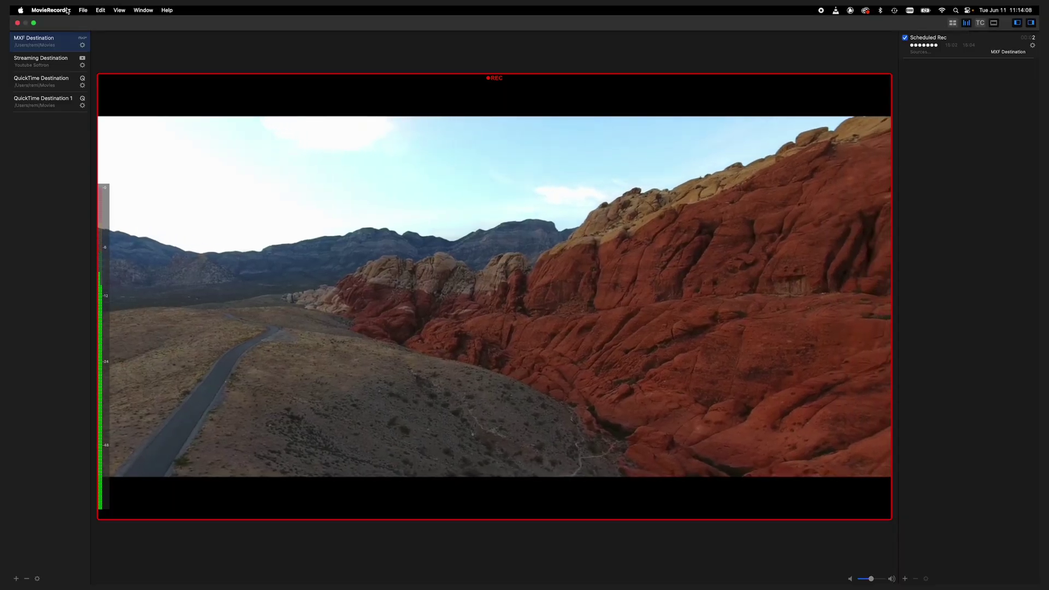
In MovieRecorder Settings, add audio Track 4 to User Audio/Video Preset 2
{"action": "left_click", "coordinate": [51, 10]}
{"action": "left_click", "coordinate": [45, 36]}
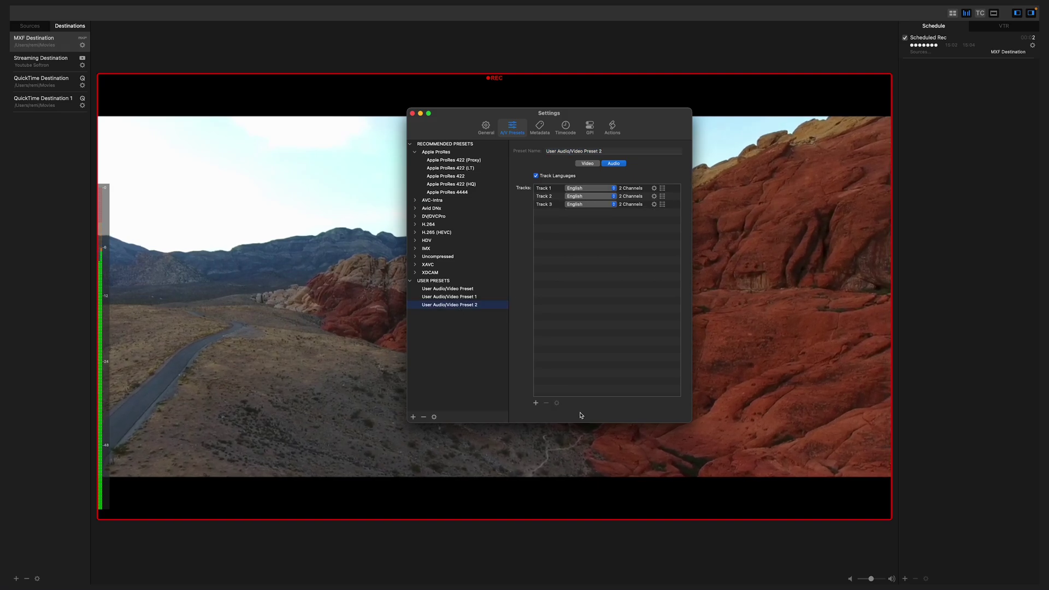
{"action": "left_click", "coordinate": [535, 403]}
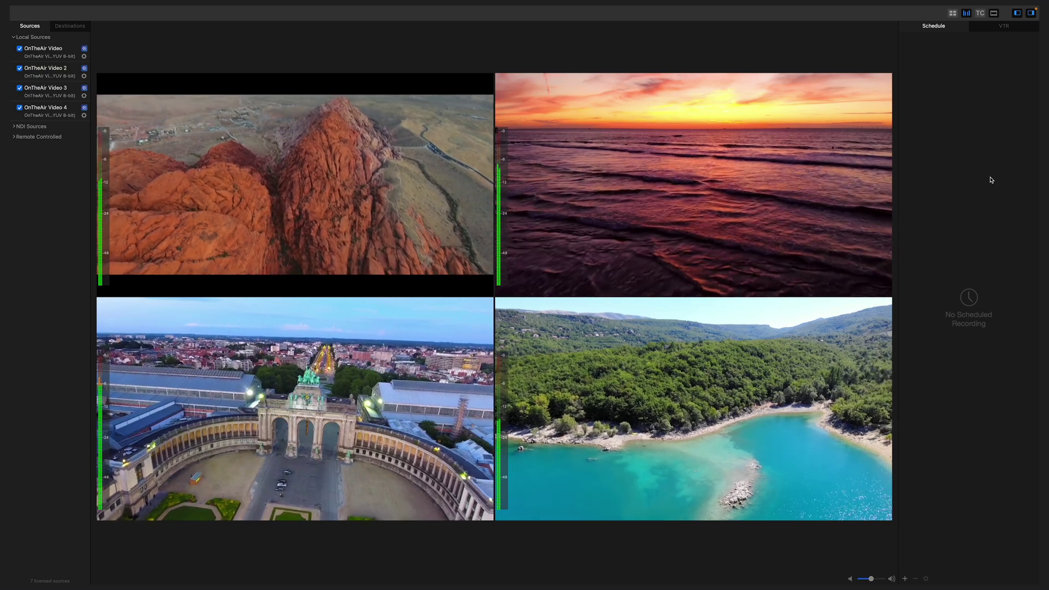
Schedule a recording of OnTheAir Video 2 to MXF Destination starting at 14:00
{"action": "left_click", "coordinate": [906, 579]}
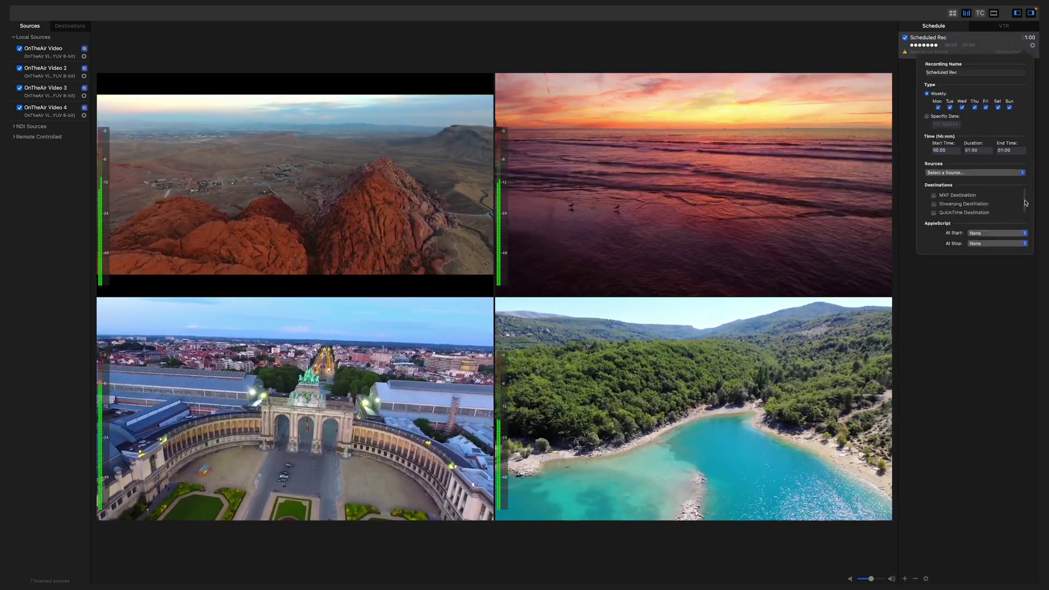
{"action": "left_click", "coordinate": [972, 174]}
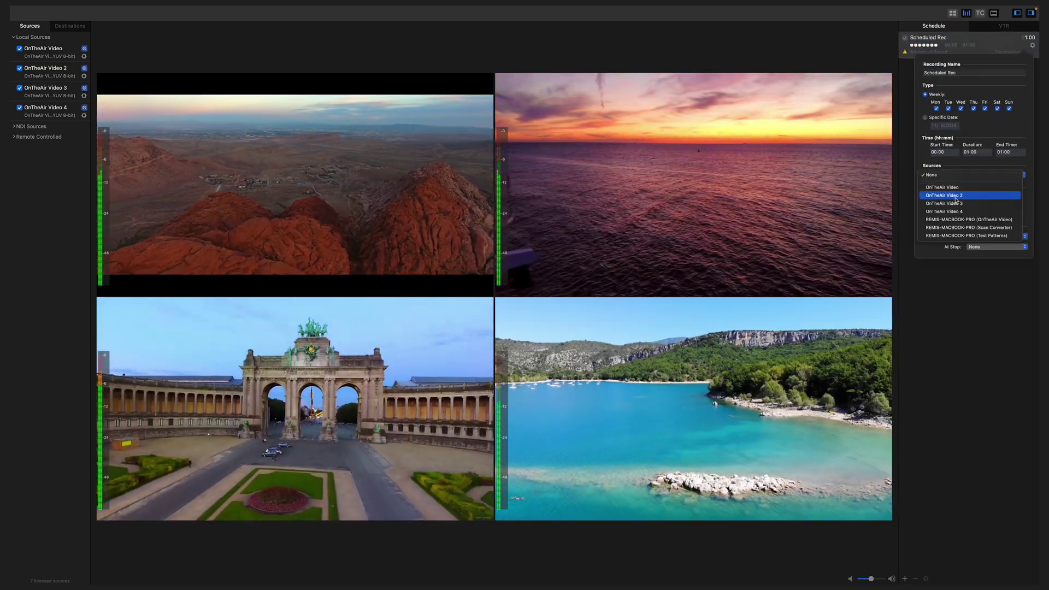
{"action": "left_click", "coordinate": [960, 195]}
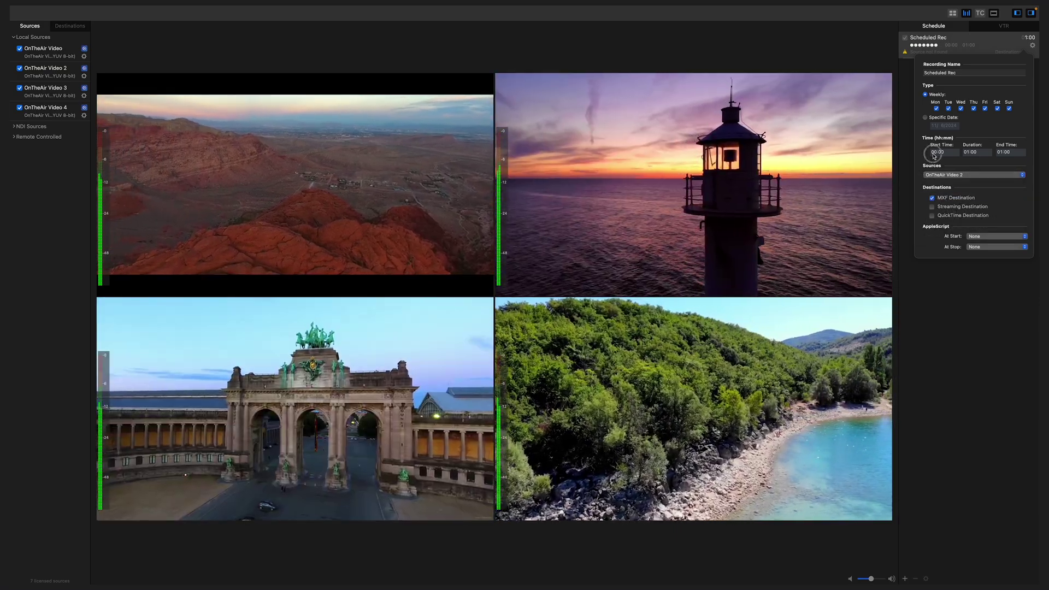
{"action": "type", "text": "14:00"}
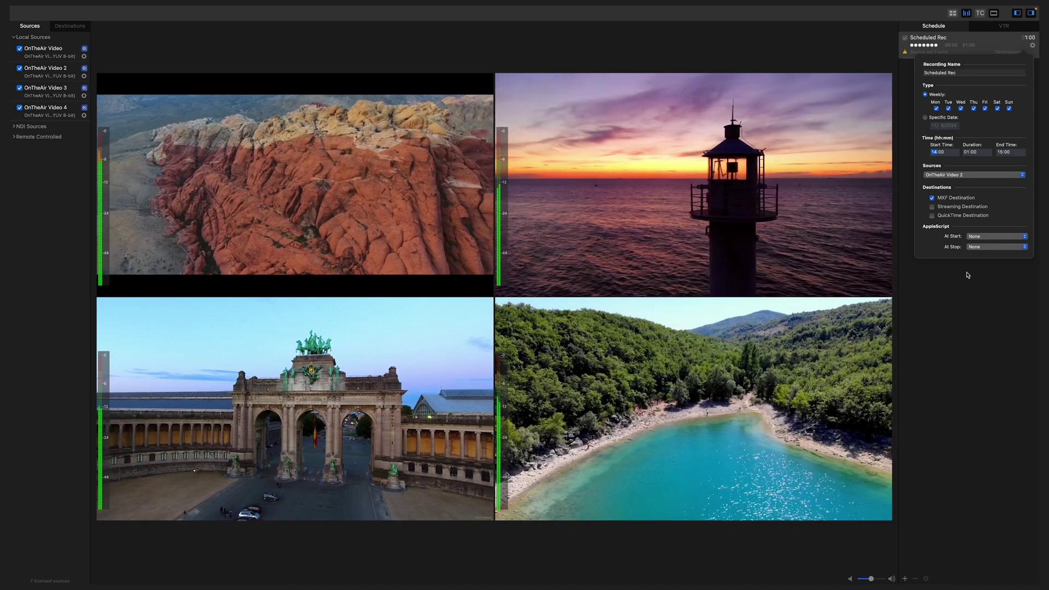
{"action": "left_click", "coordinate": [961, 270]}
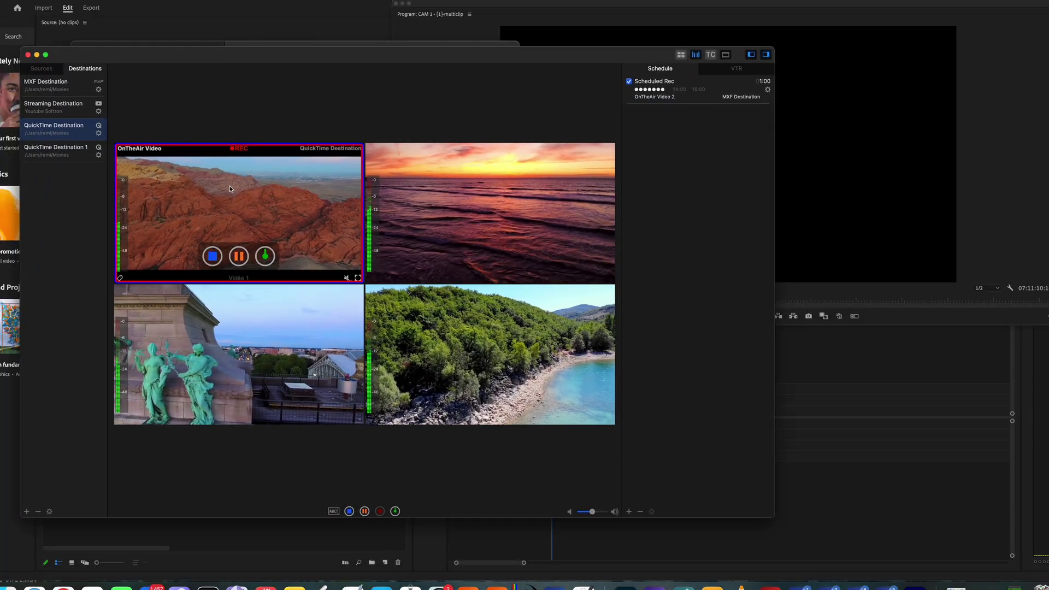
Minimize MovieRecorder, place the growing Vidéo 1 3.mov on the Premiere timeline, and close Finder
{"action": "left_click", "coordinate": [36, 54]}
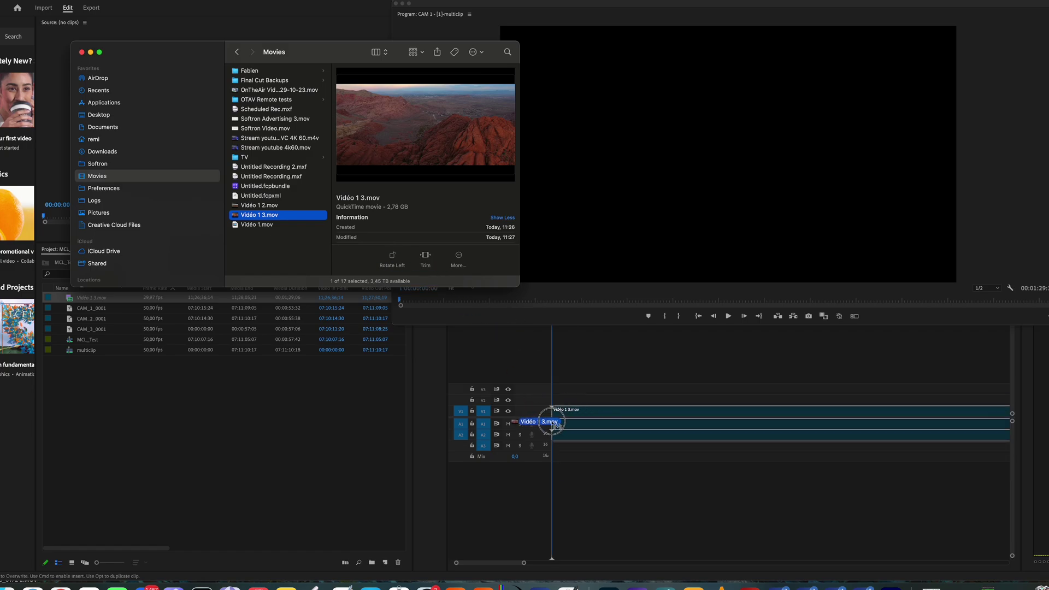
{"action": "left_click_drag", "start_coordinate": [555, 423], "coordinate": [556, 423]}
{"action": "left_click", "coordinate": [82, 53]}
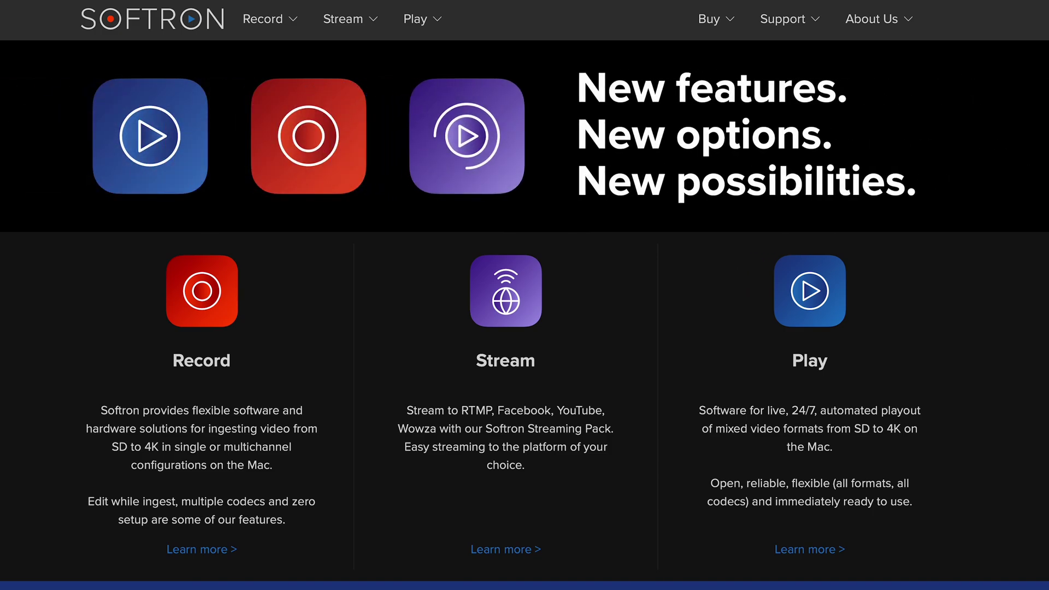
Go to the MovieRecorder product page from the softron.tv Record menu
{"action": "left_click", "coordinate": [271, 19]}
{"action": "left_click", "coordinate": [317, 81]}
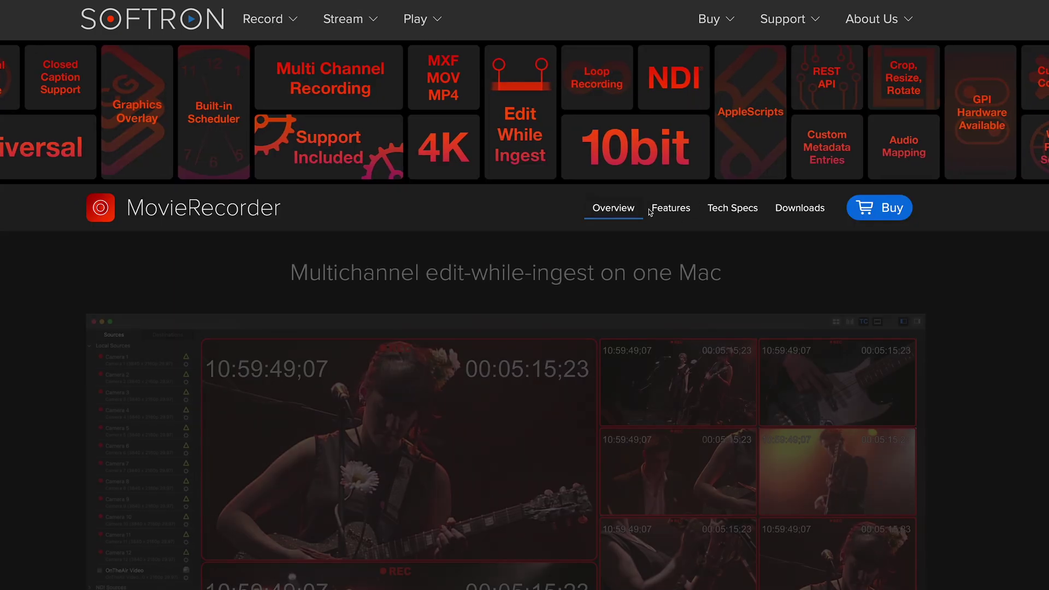